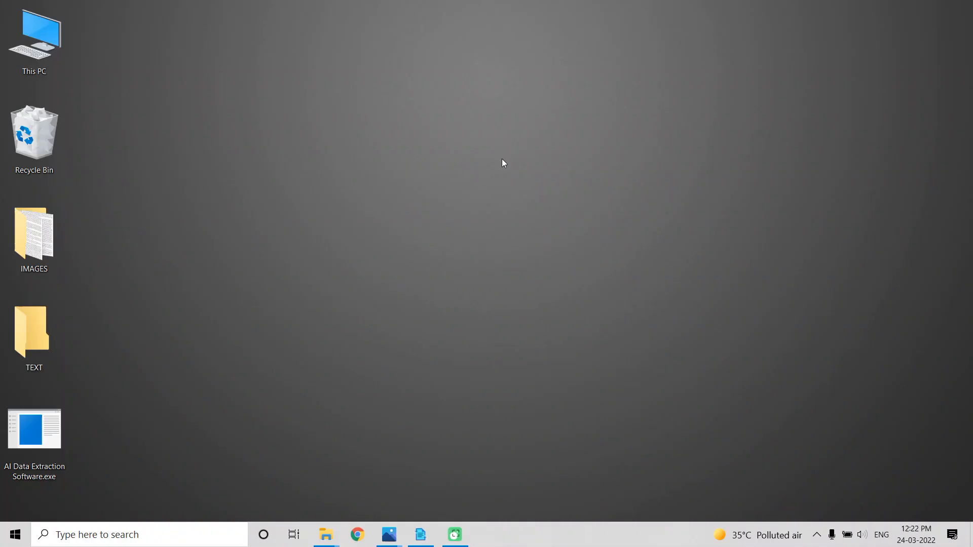
# Preview the first handwritten page image from the IMAGES folder full screen, then close it.
pyautogui.rightClick(23, 243)
pyautogui.click(40, 202)
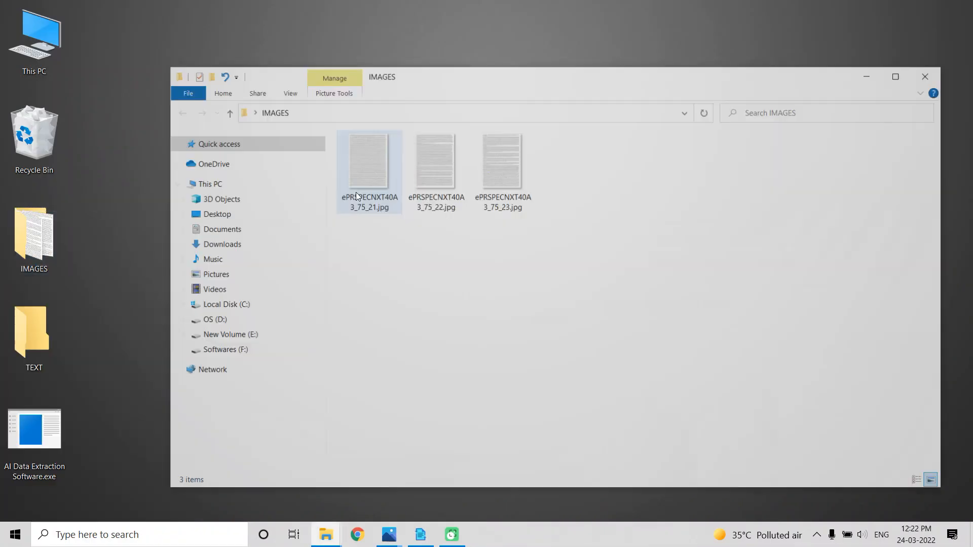
pyautogui.rightClick(363, 181)
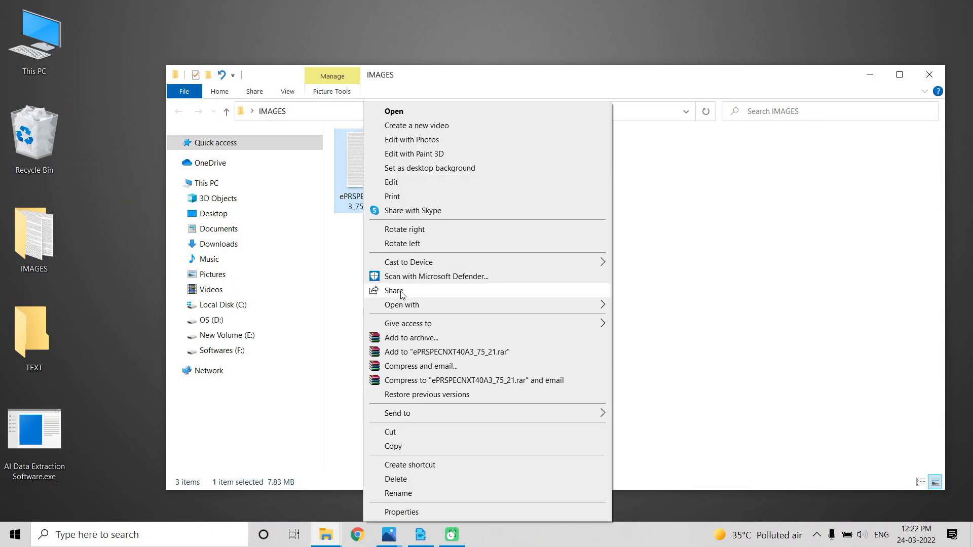
pyautogui.moveTo(402, 305)
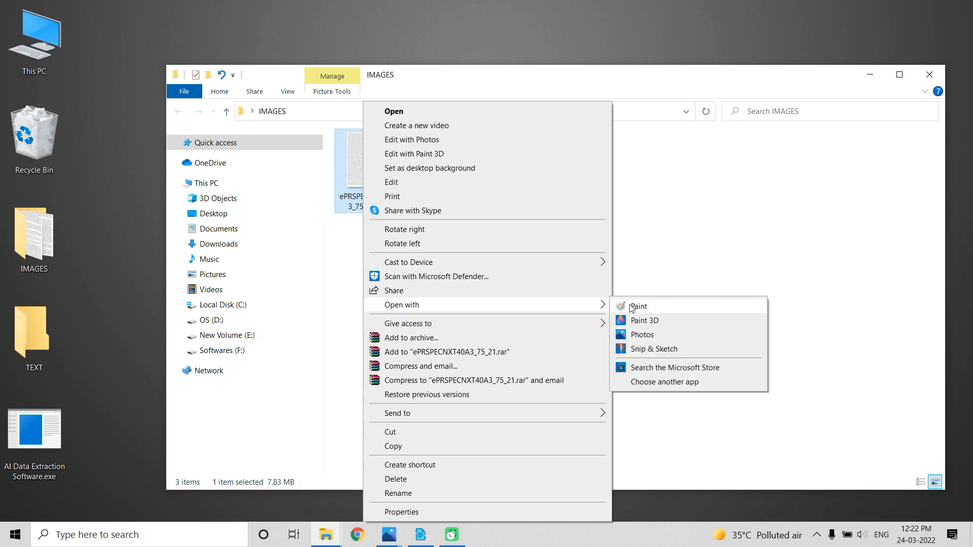
pyautogui.click(637, 307)
pyautogui.click(765, 30)
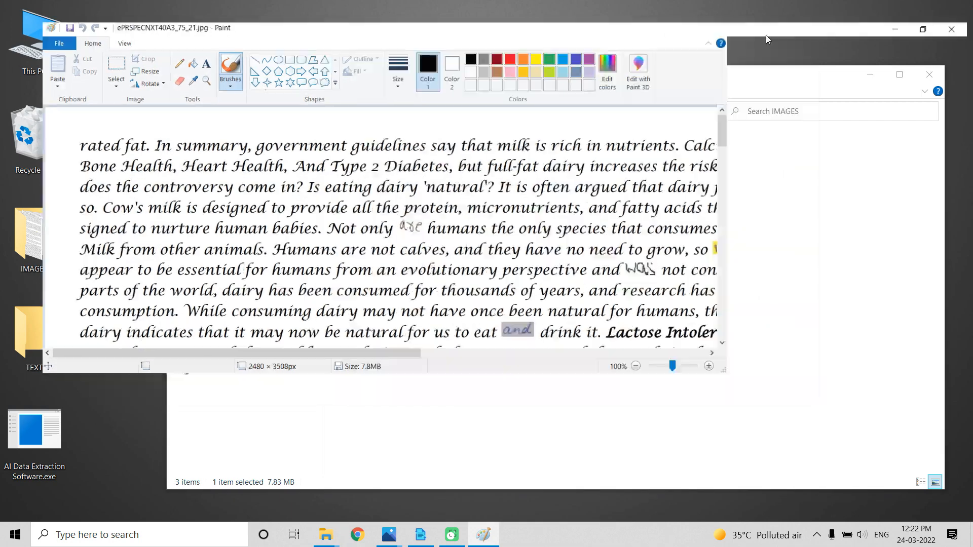
pyautogui.moveTo(967, 114)
pyautogui.mouseDown()
pyautogui.moveTo(969, 445)
pyautogui.moveTo(967, 95)
pyautogui.mouseUp()
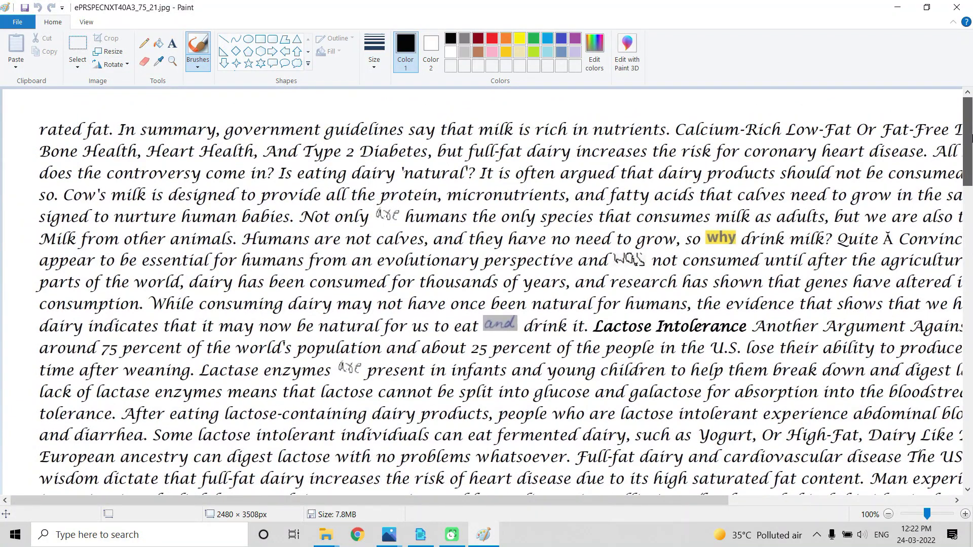
pyautogui.click(959, 8)
pyautogui.click(929, 72)
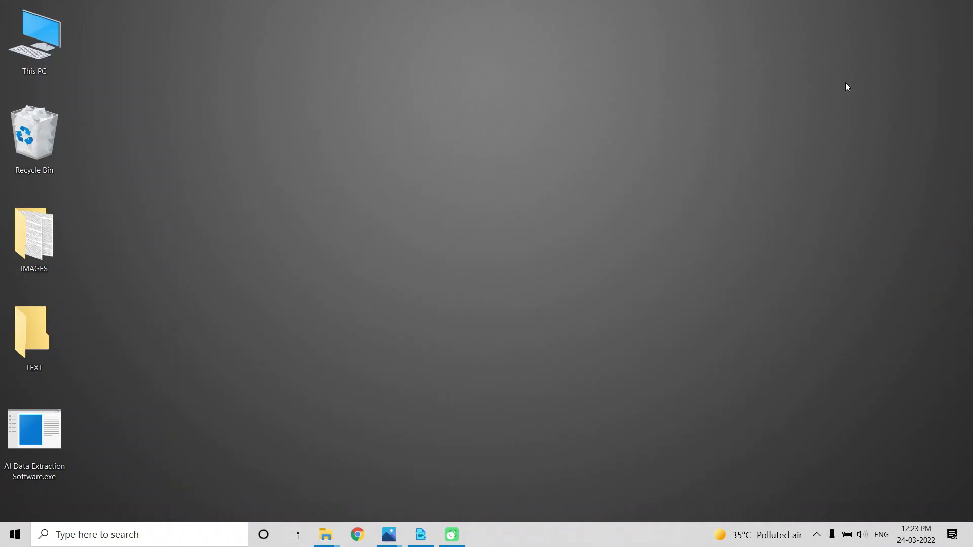
# Check that the TEXT output folder is still empty, then close it.
pyautogui.rightClick(15, 335)
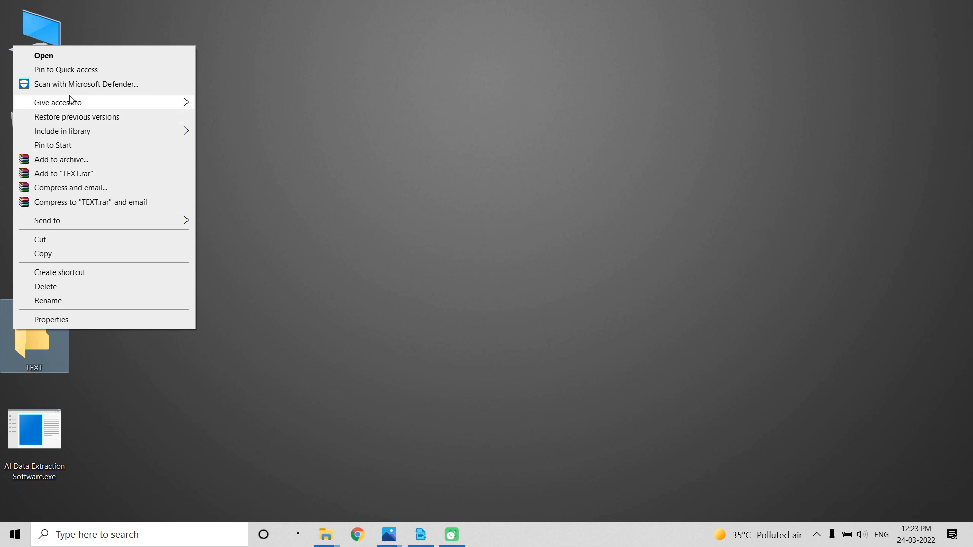
pyautogui.click(65, 62)
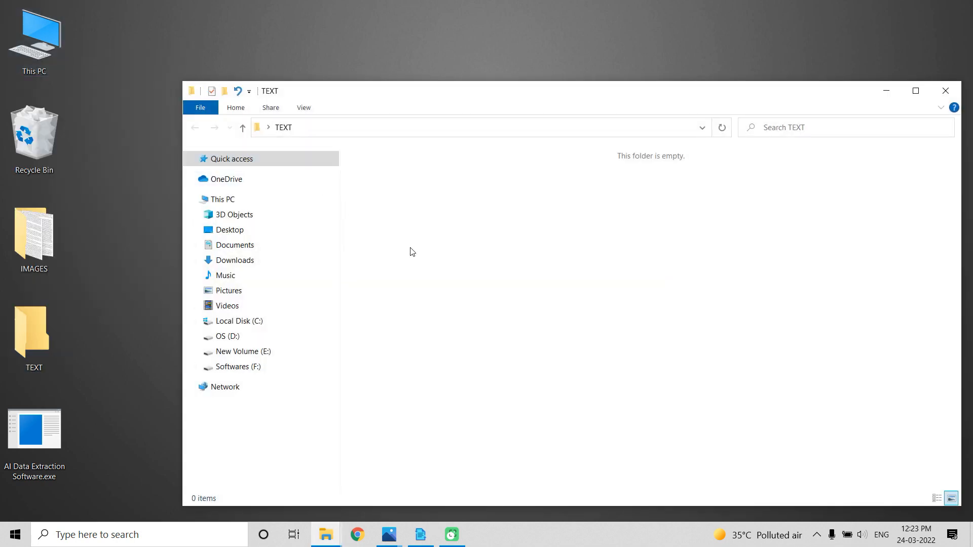
pyautogui.moveTo(397, 179); pyautogui.dragTo(829, 392)
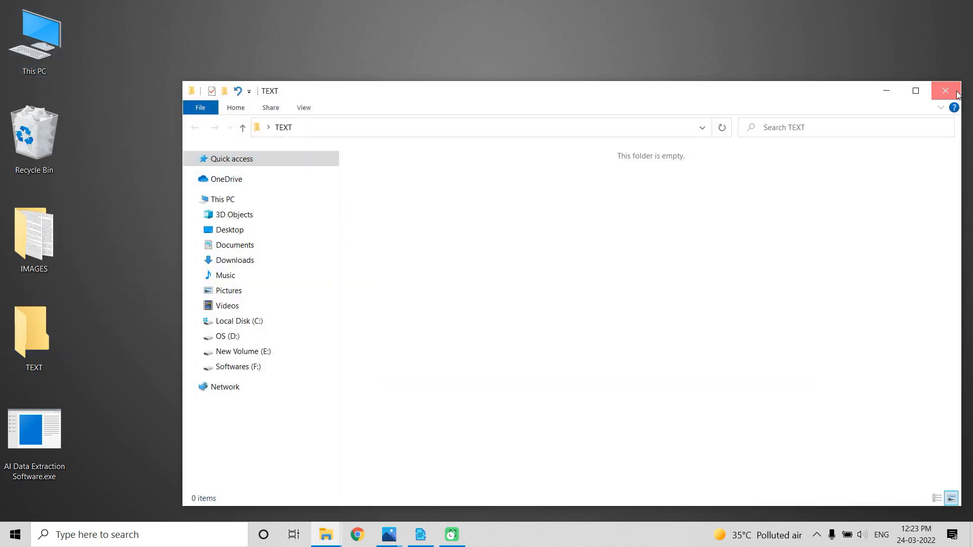
pyautogui.click(945, 91)
# Launch AI Data Extraction Software with pattern Thick font 1 and output format .TXT.
pyautogui.rightClick(35, 434)
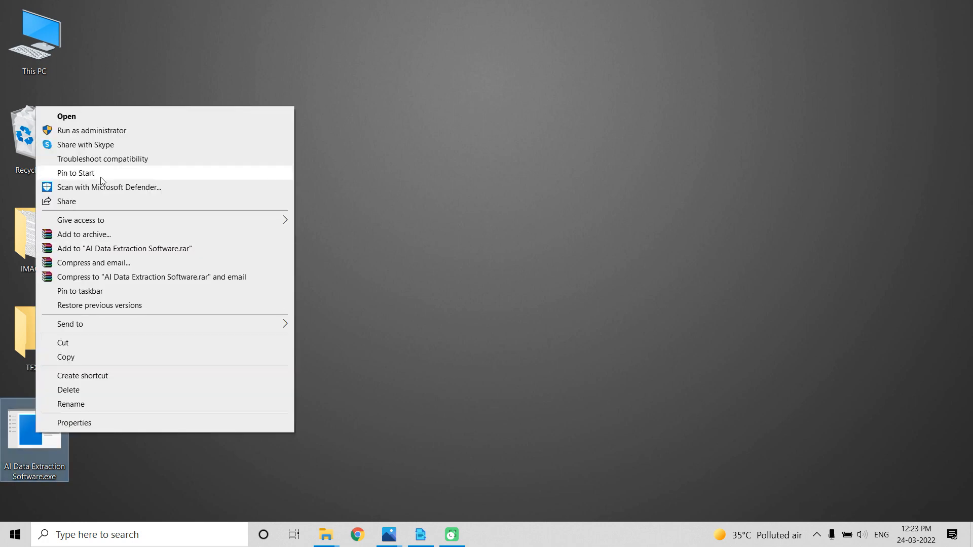
pyautogui.click(66, 117)
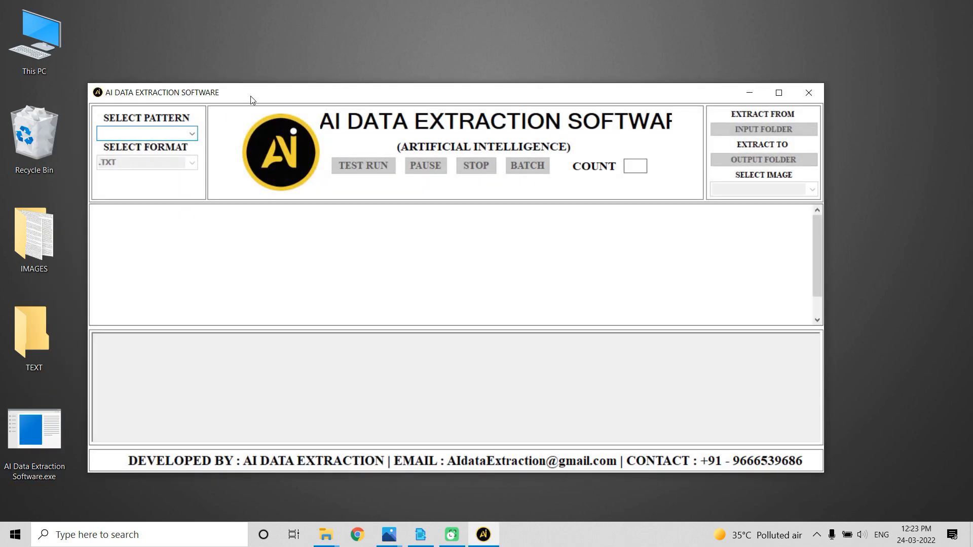
pyautogui.moveTo(250, 95); pyautogui.dragTo(286, 67)
pyautogui.click(219, 101)
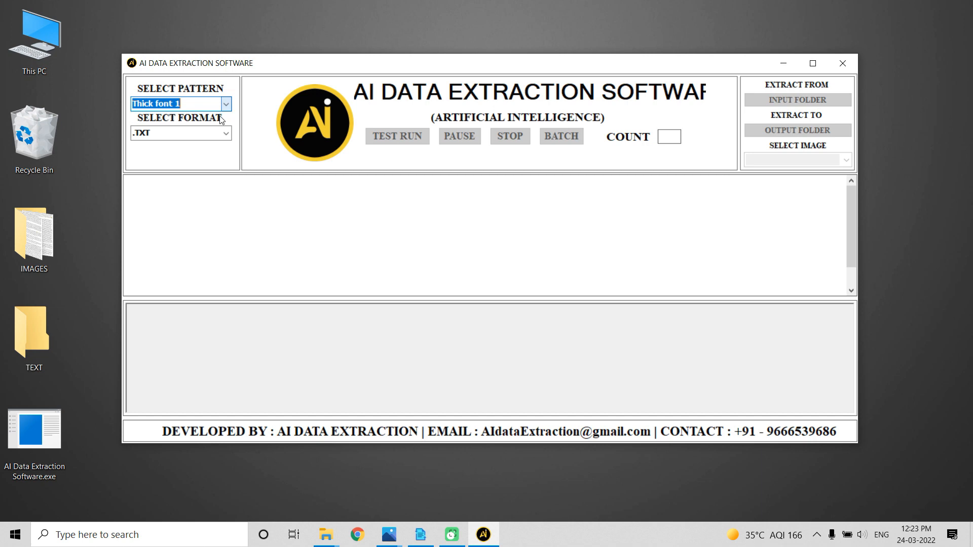
pyautogui.click(225, 135)
pyautogui.click(175, 143)
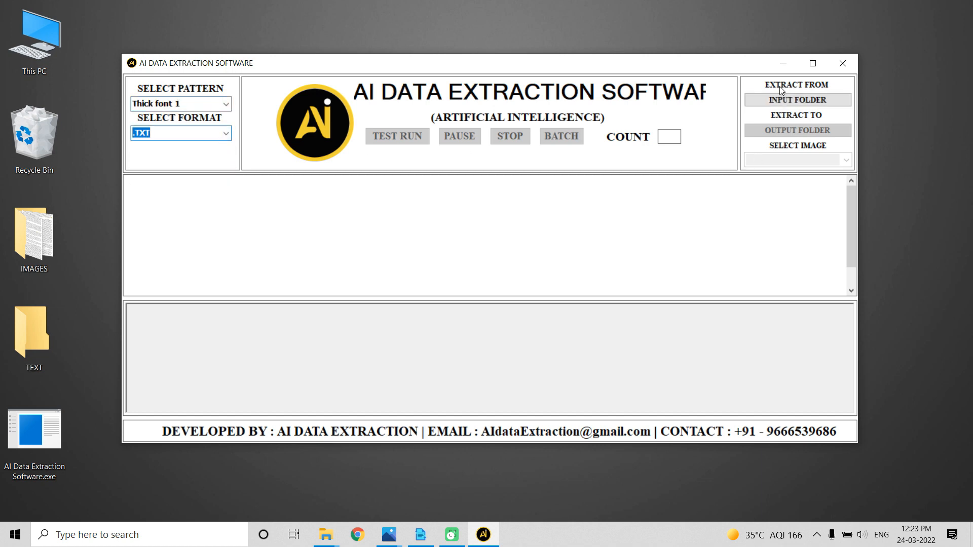
# Set IMAGES as the input folder and the Desktop TEXT folder as the output destination.
pyautogui.click(797, 100)
pyautogui.click(434, 321)
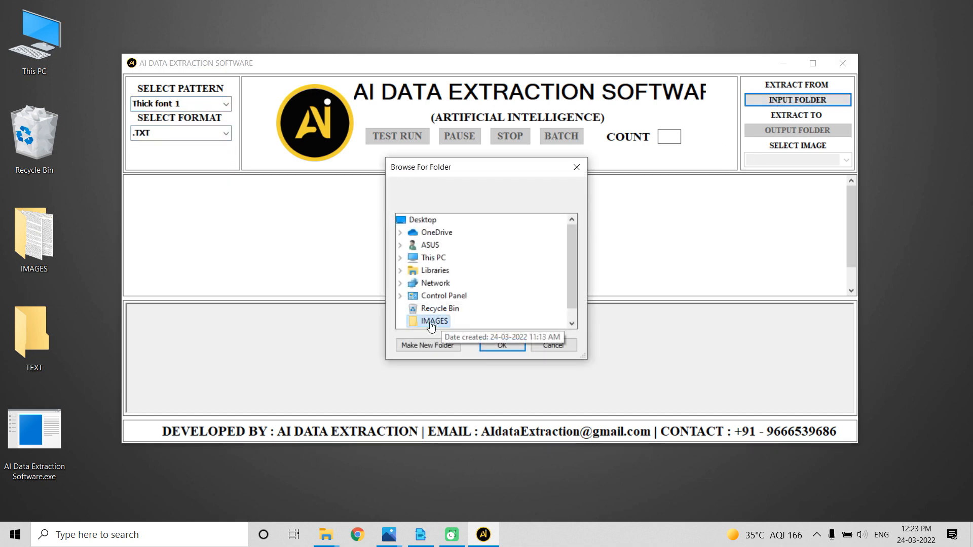
pyautogui.click(502, 346)
pyautogui.click(798, 130)
pyautogui.click(458, 295)
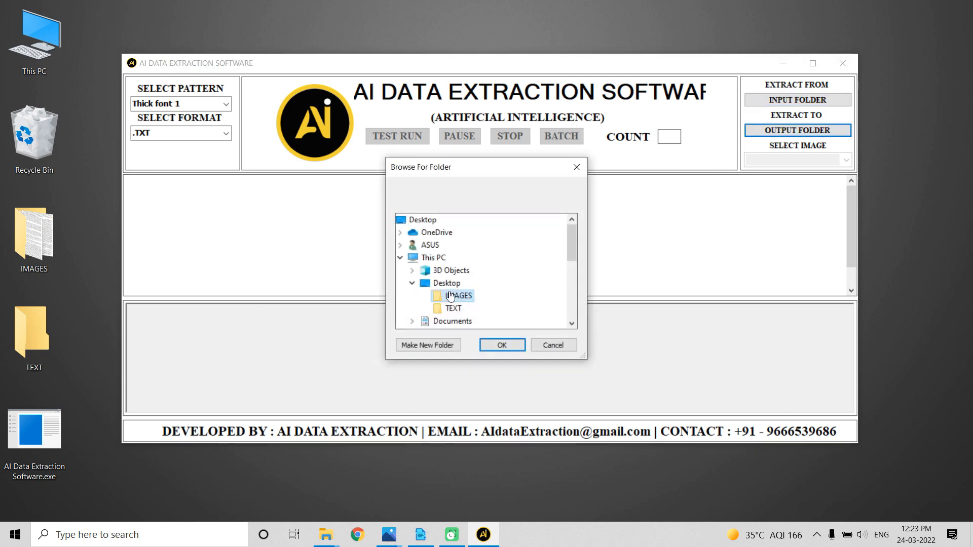
pyautogui.click(453, 307)
pyautogui.click(502, 346)
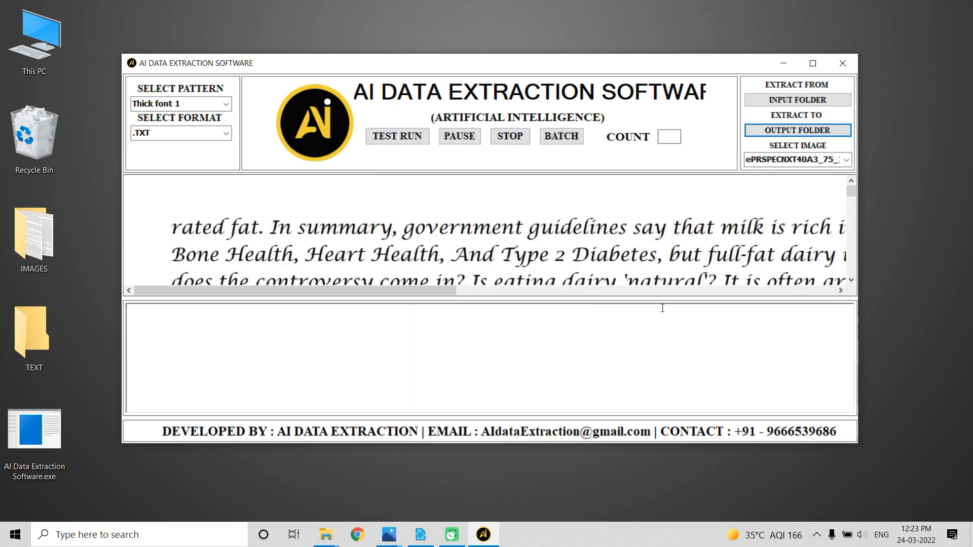
pyautogui.moveTo(851, 190); pyautogui.dragTo(852, 194)
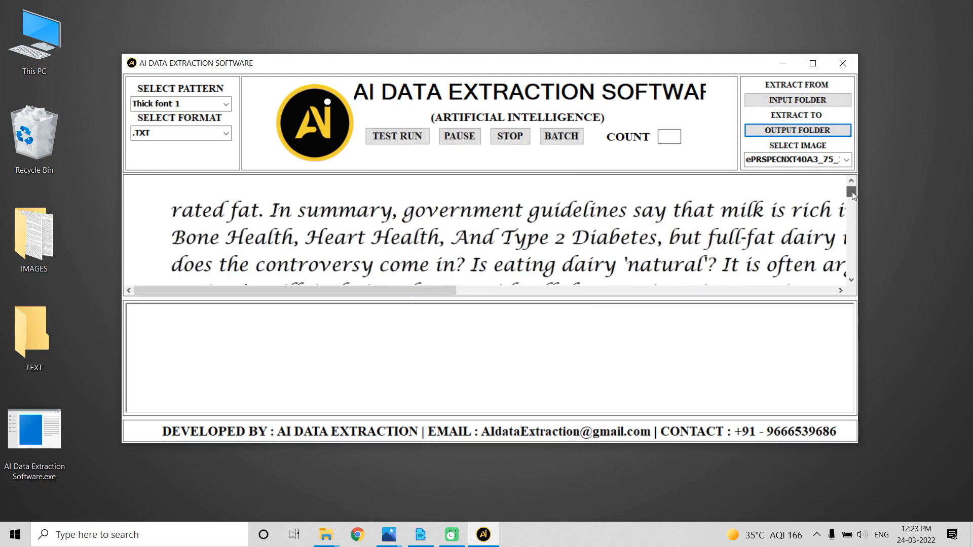
# Test-run the first page, pause and stop it, then start the batch of all images.
pyautogui.click(397, 136)
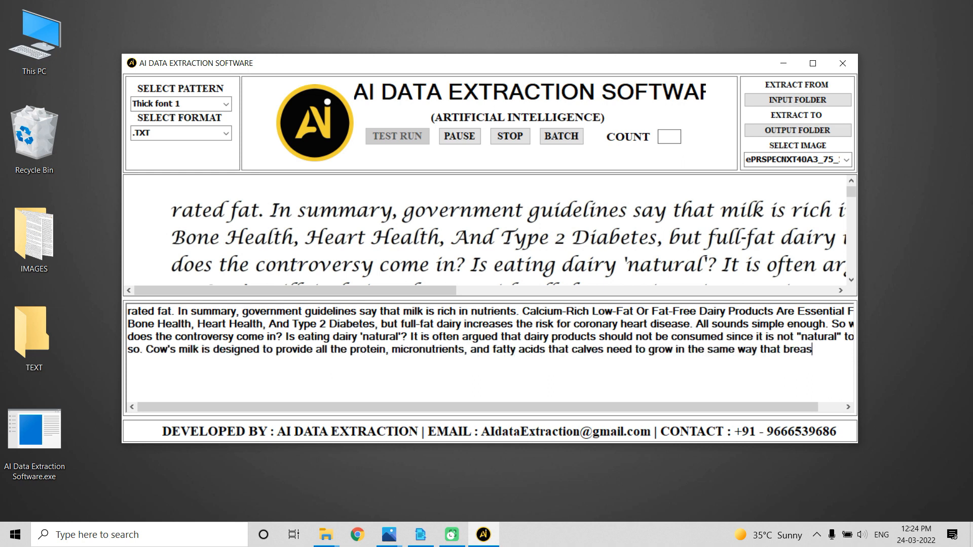
pyautogui.click(453, 139)
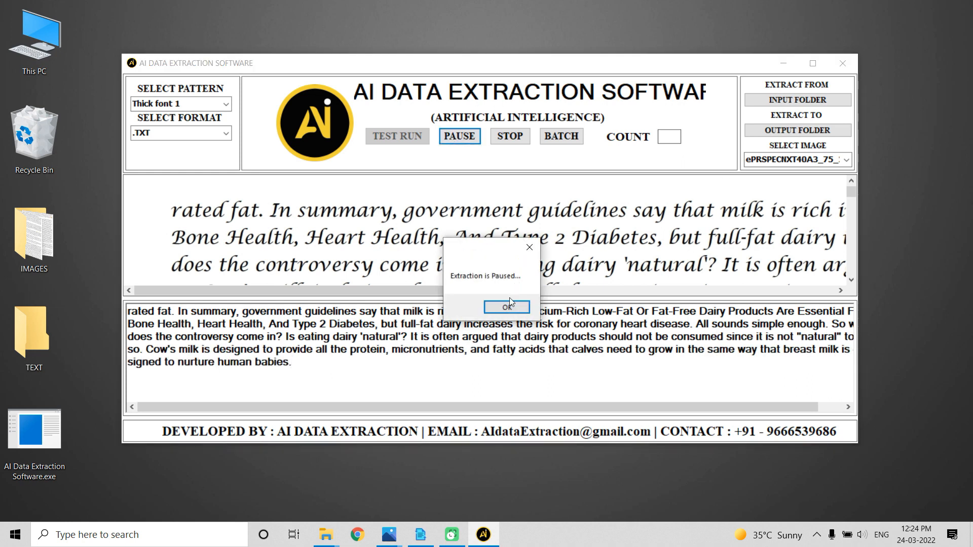
pyautogui.click(507, 307)
pyautogui.click(510, 136)
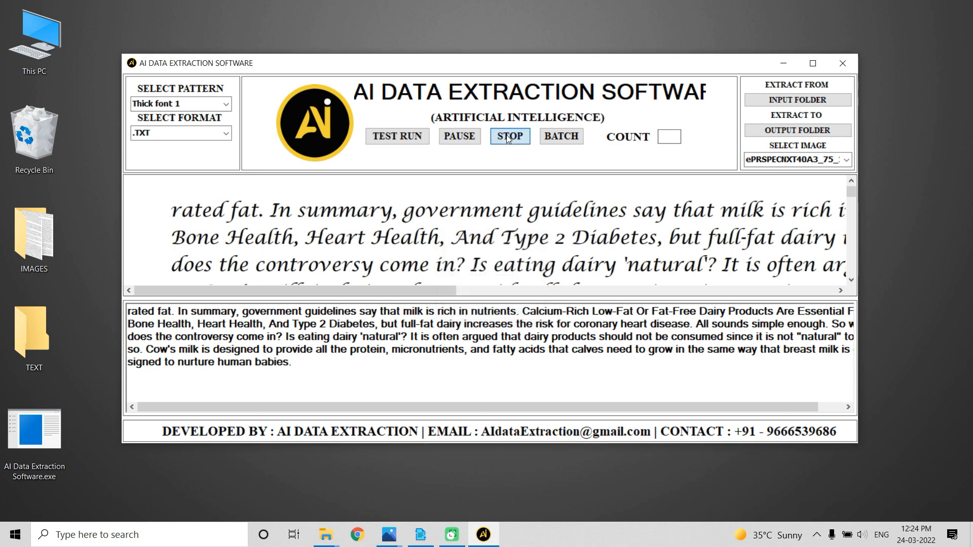
pyautogui.click(510, 307)
pyautogui.click(559, 138)
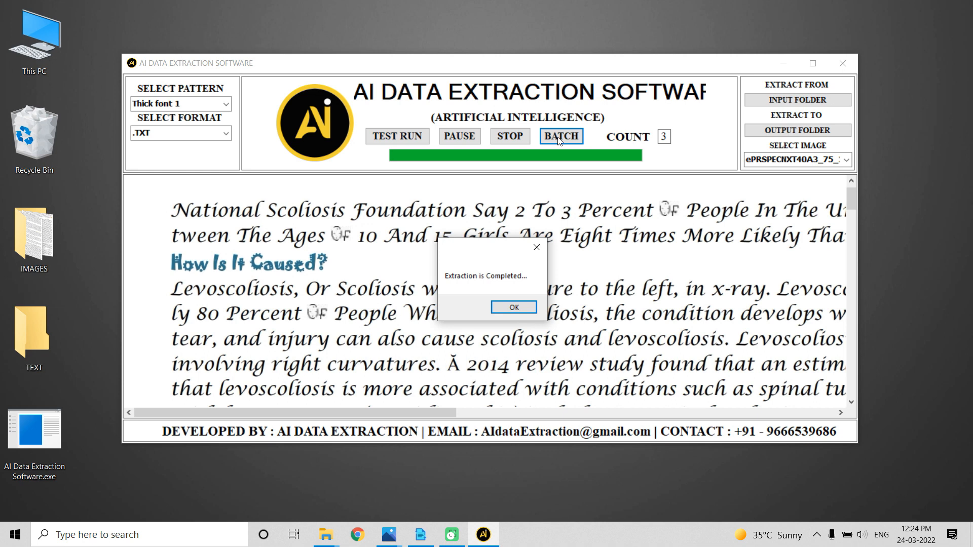
# Dismiss the 3-image completion notice and close the extraction program.
pyautogui.click(523, 310)
pyautogui.click(843, 64)
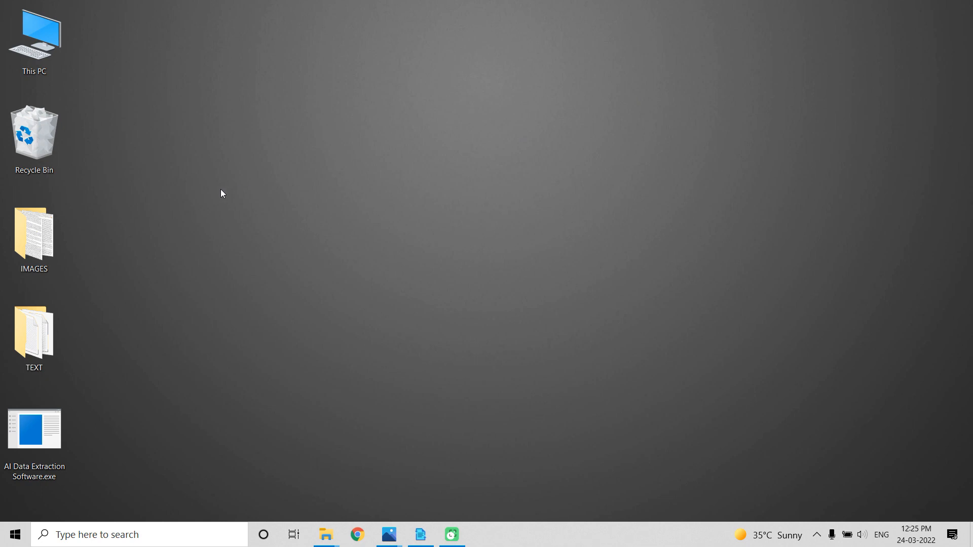
# Open the first extracted .txt file from the TEXT folder in Notepad.
pyautogui.rightClick(19, 331)
pyautogui.click(98, 38)
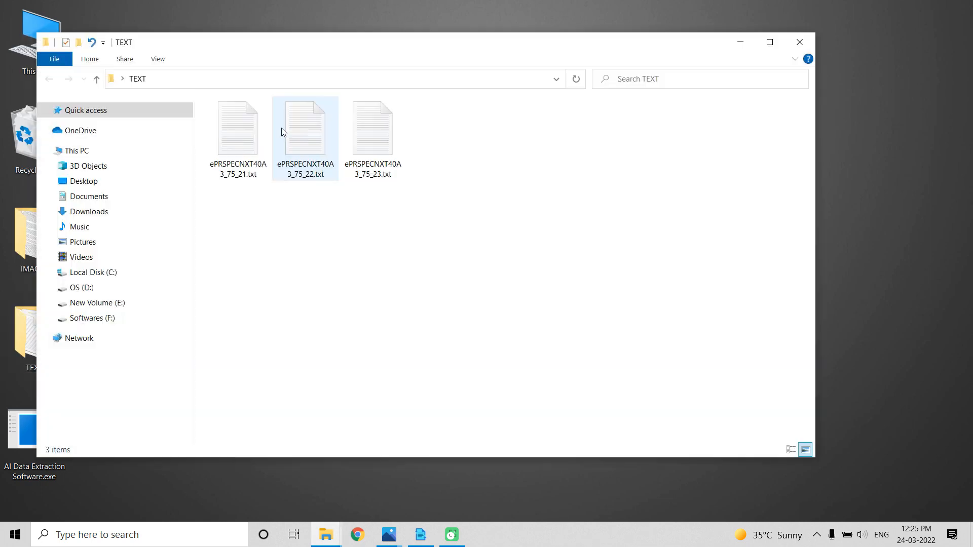
pyautogui.rightClick(251, 137)
pyautogui.click(301, 146)
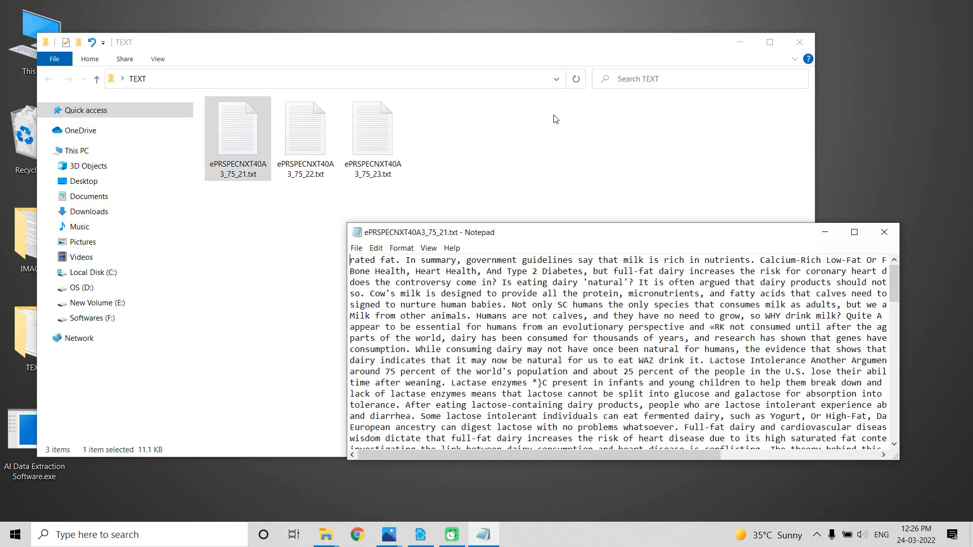
pyautogui.click(801, 43)
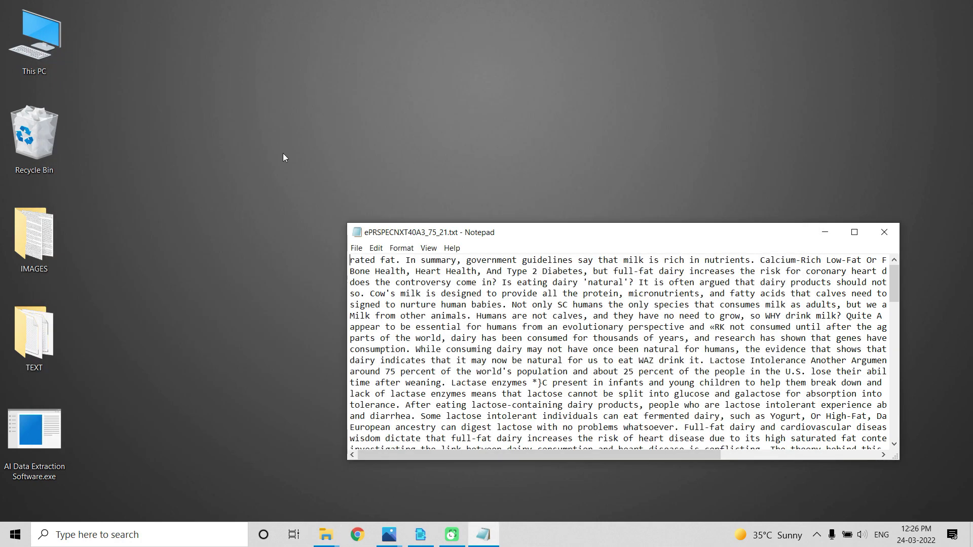
# Open the first page JPG windowed and bring the Notepad text in front for comparison.
pyautogui.rightClick(29, 229)
pyautogui.click(59, 191)
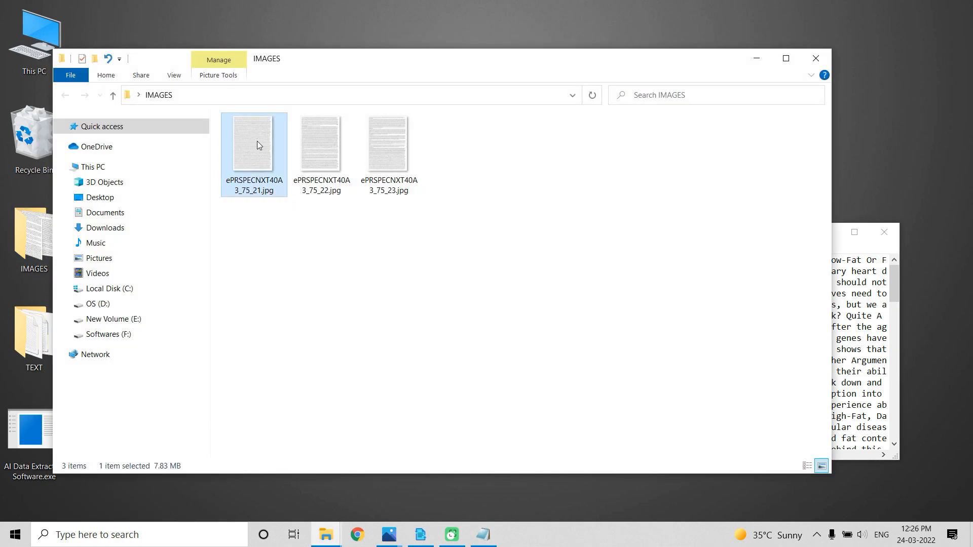
pyautogui.rightClick(257, 141)
pyautogui.moveTo(296, 305)
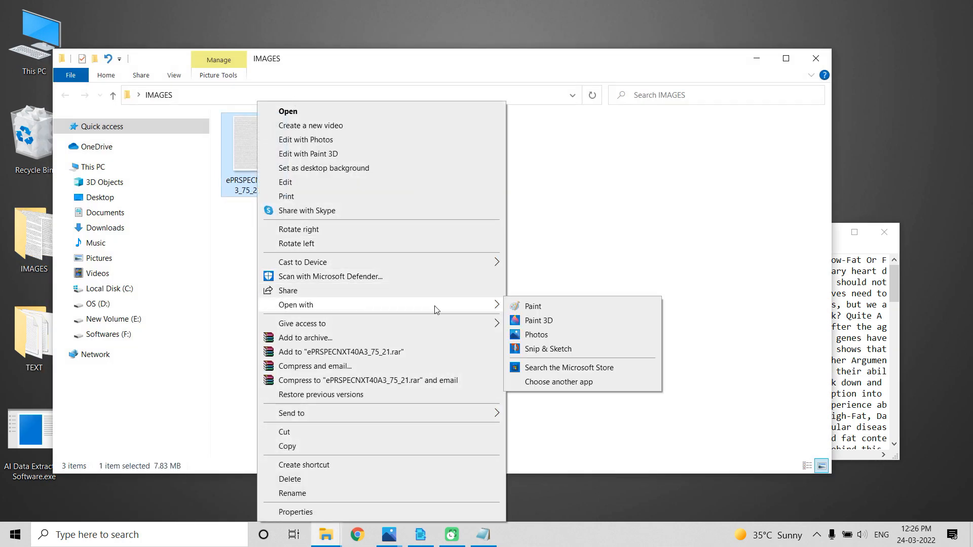
pyautogui.click(532, 307)
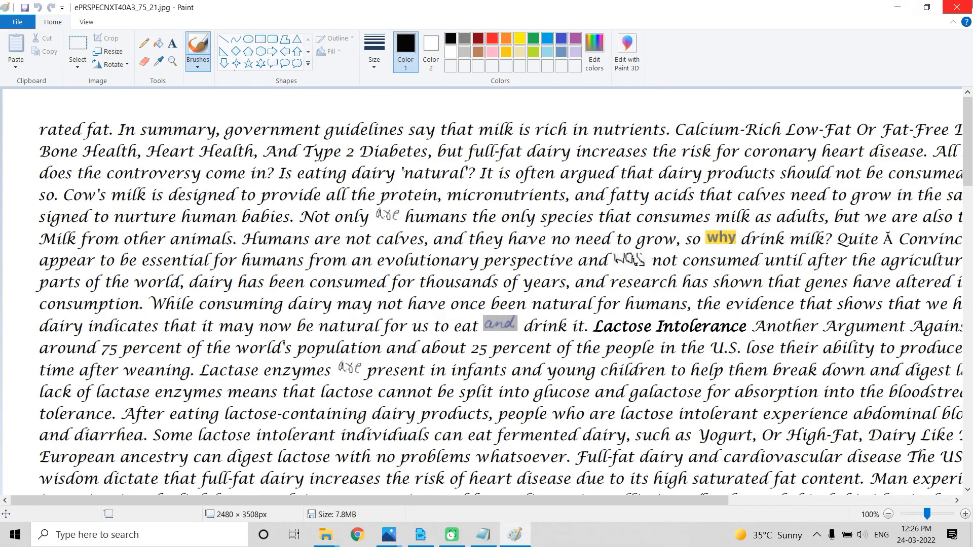
pyautogui.click(927, 6)
pyautogui.click(818, 59)
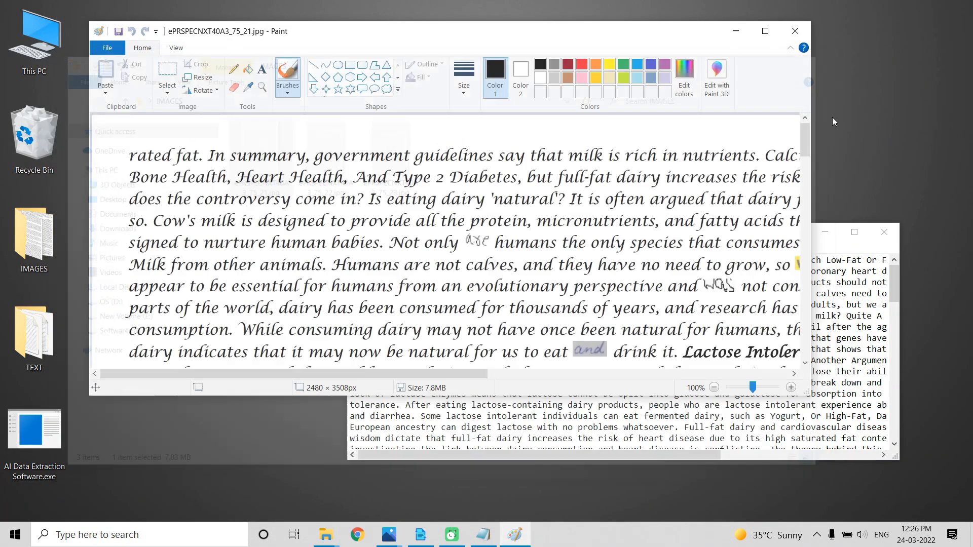
pyautogui.click(841, 243)
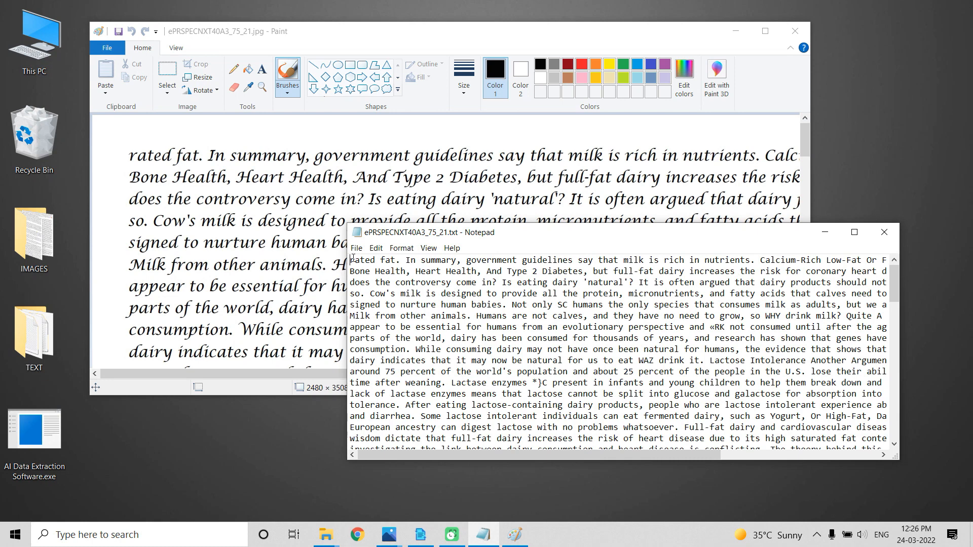